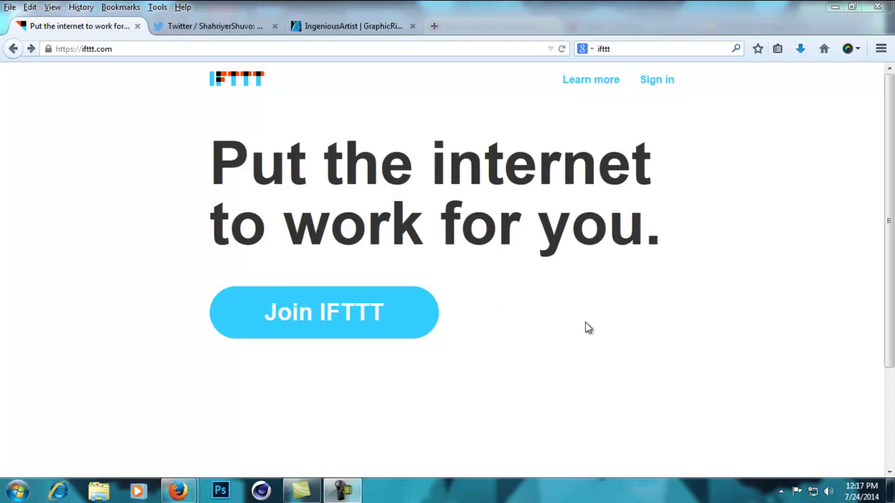
Go to the IFTTT sign-in form for an existing account
click(427, 323)
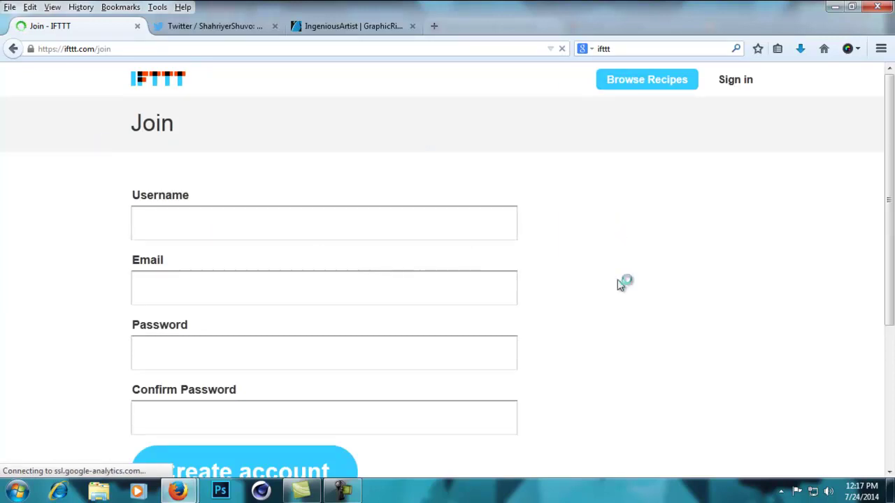
scroll(455, 330, down, 2)
scroll(831, 234, up, 2)
click(741, 83)
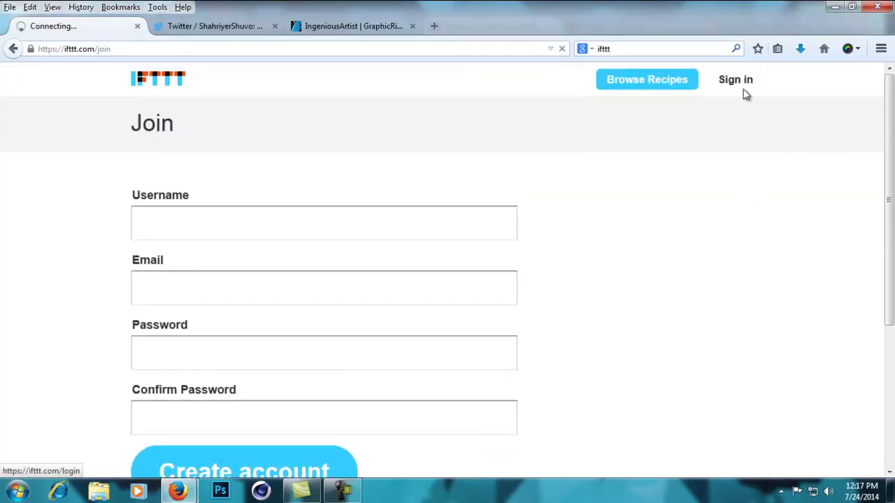
Sign in with the saved username suggestion and the account password
click(306, 236)
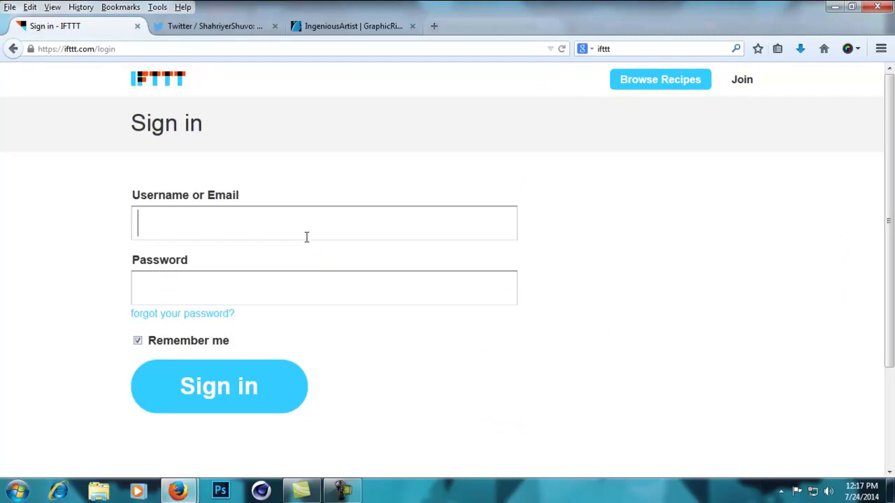
text(in)
key(Down)
key(Return)
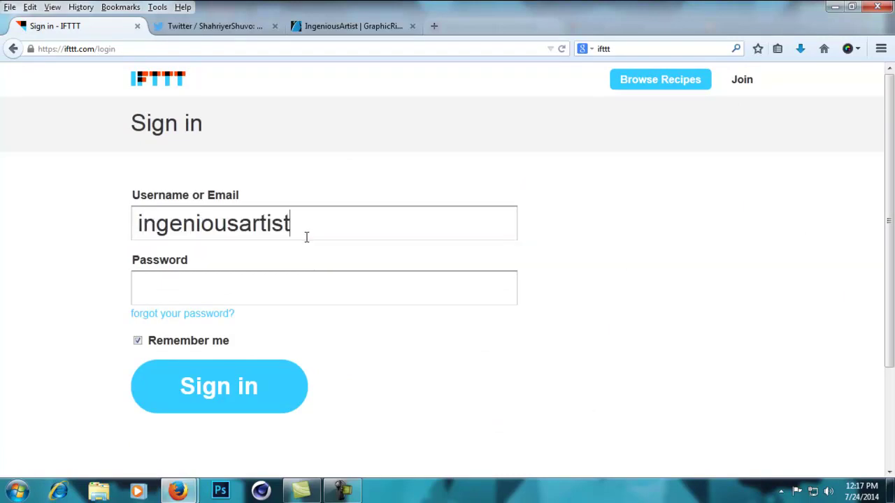
key(Tab)
text(••••••••••)
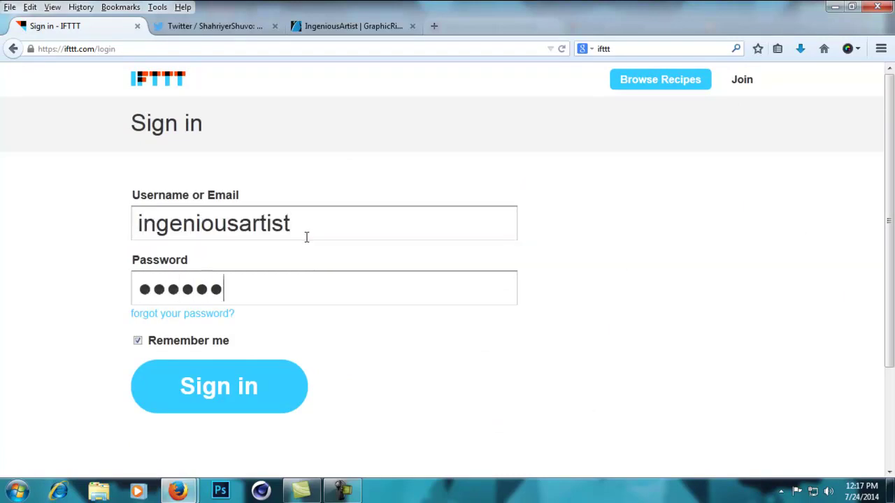
text(•)
key(Return)
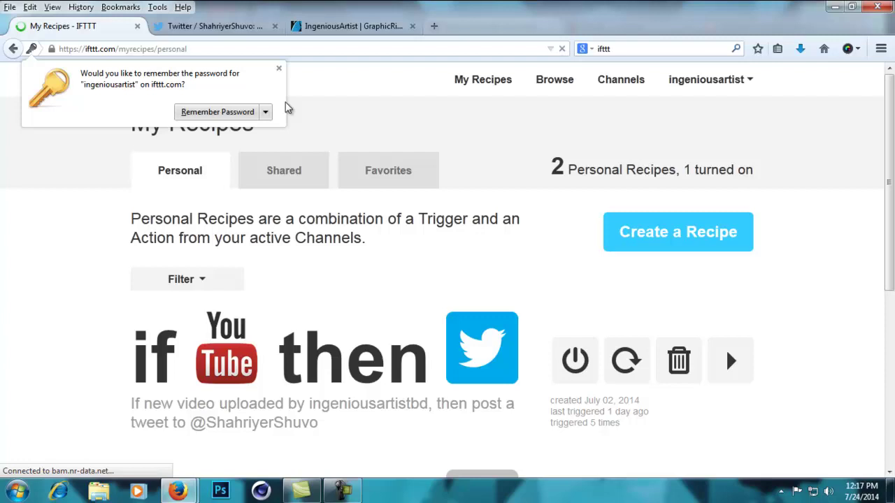
Dismiss Firefox's Remember Password offer and scroll through the two listed recipes
click(278, 68)
scroll(48, 304, down, 1)
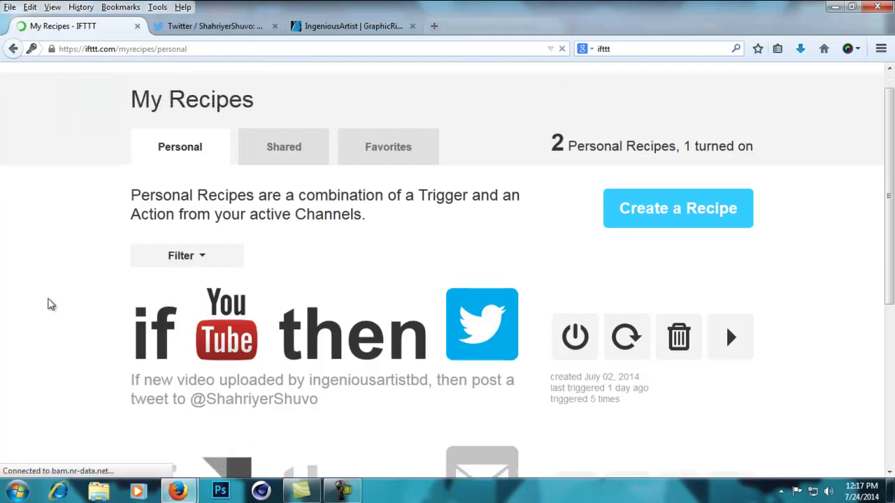
scroll(49, 302, down, 5)
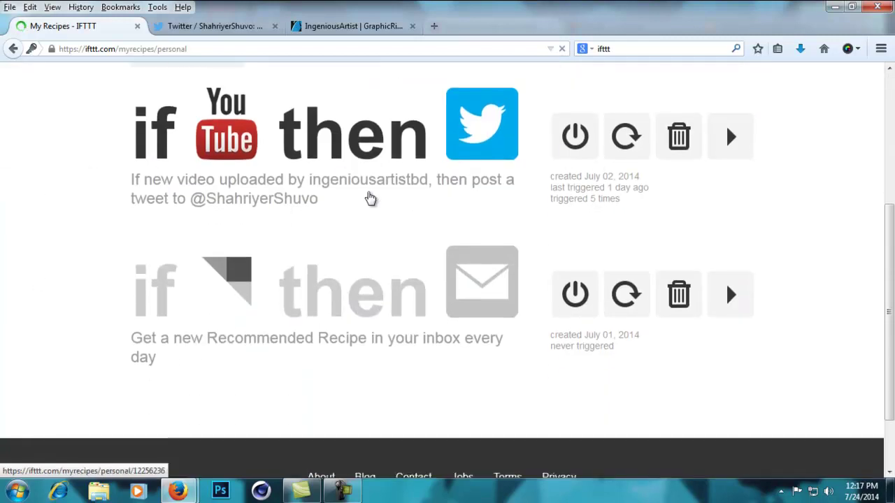
scroll(176, 300, up, 5)
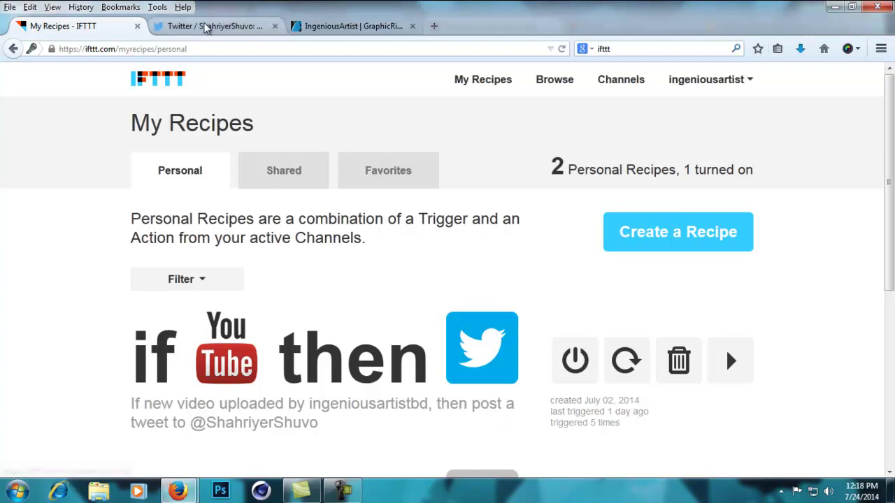
click(213, 27)
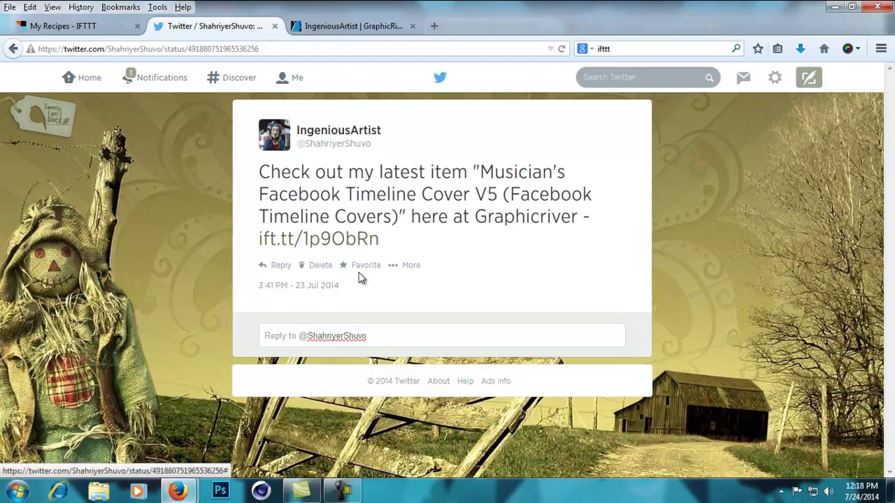
drag(251, 175, 468, 241)
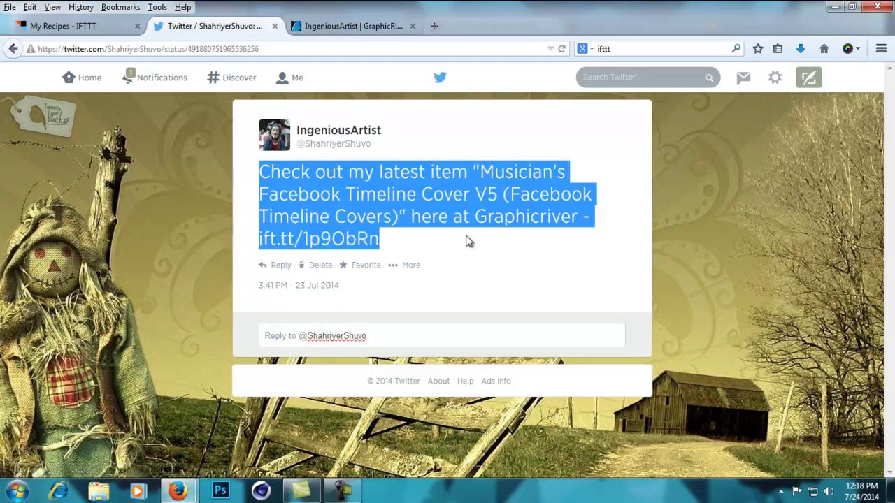
click(490, 254)
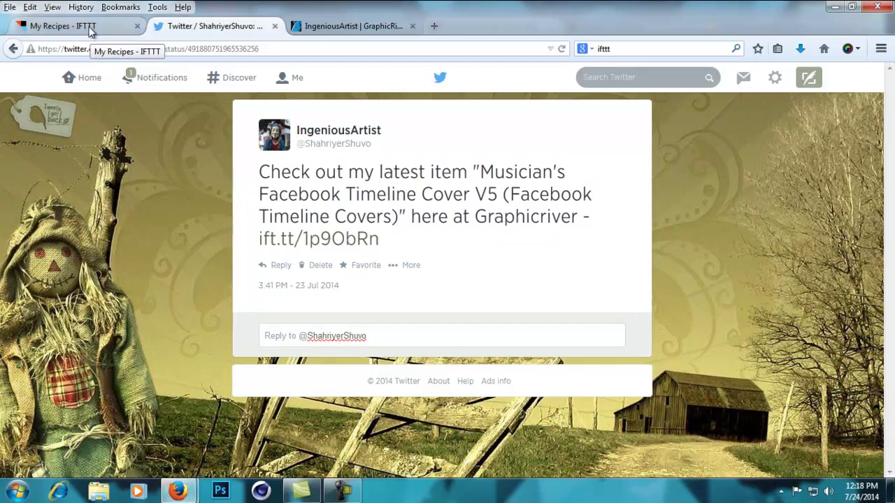
click(63, 26)
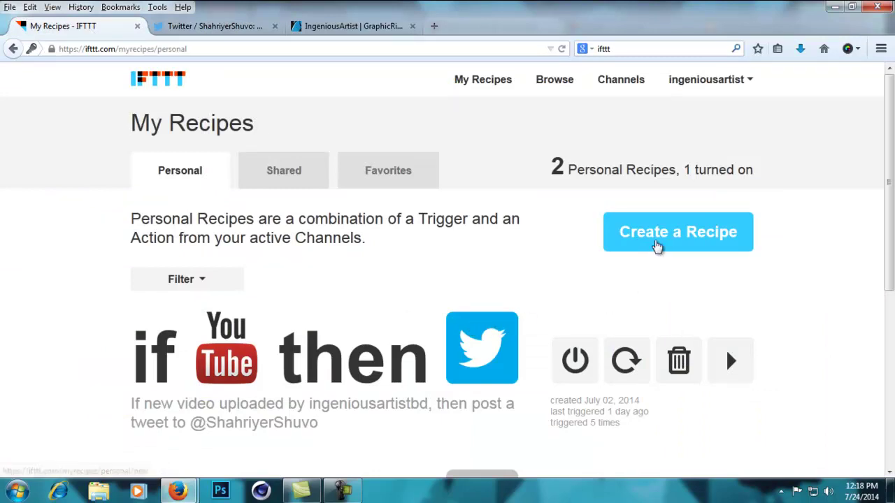
Start a new recipe and choose Feed as its trigger channel
click(659, 246)
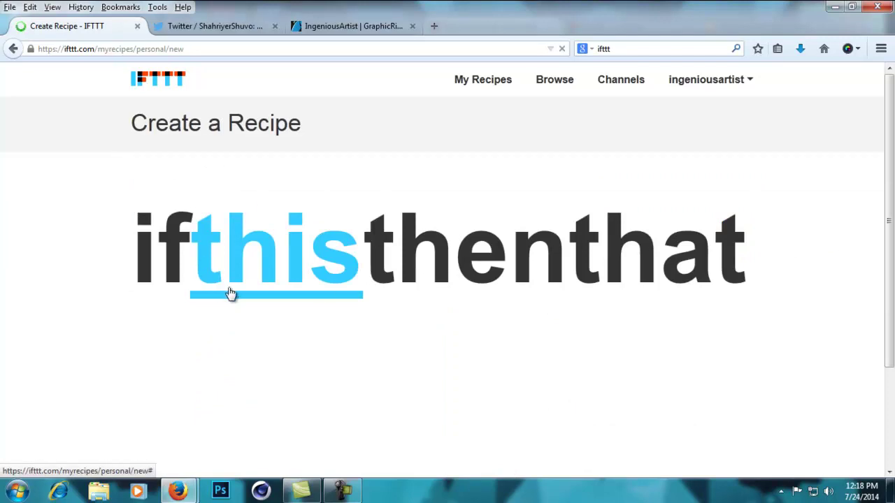
click(288, 258)
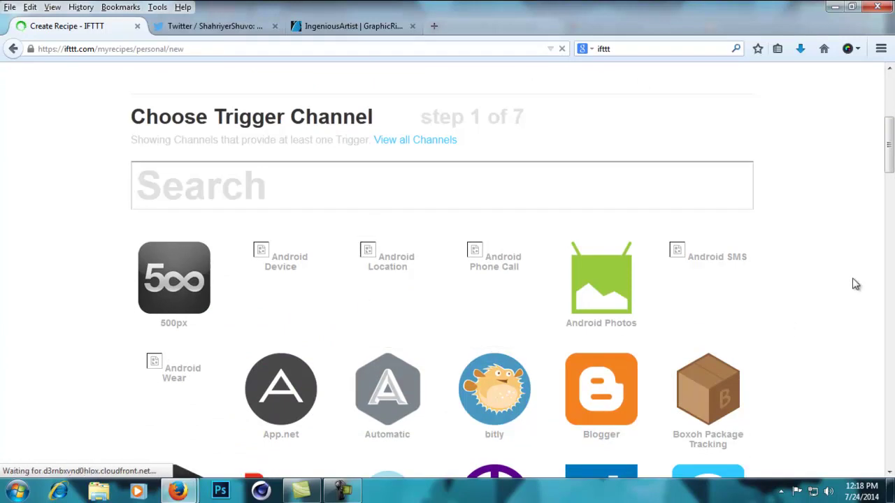
scroll(825, 278, down, 5)
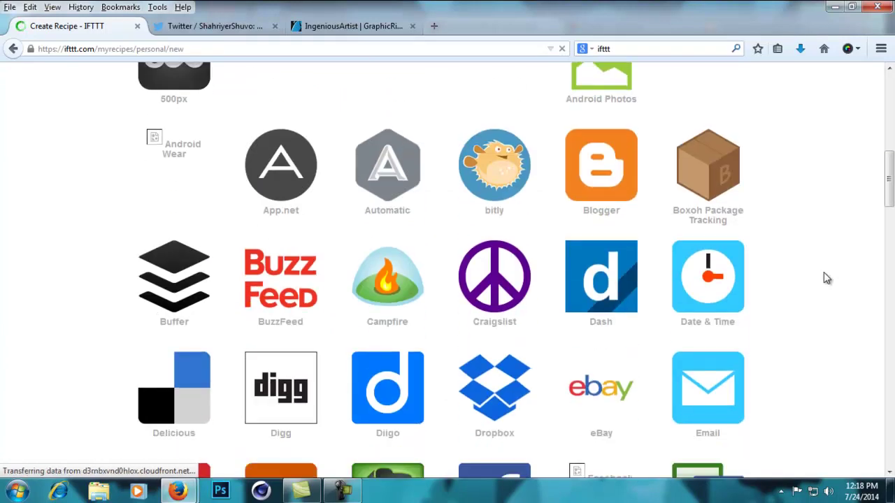
scroll(824, 275, down, 2)
scroll(825, 276, down, 2)
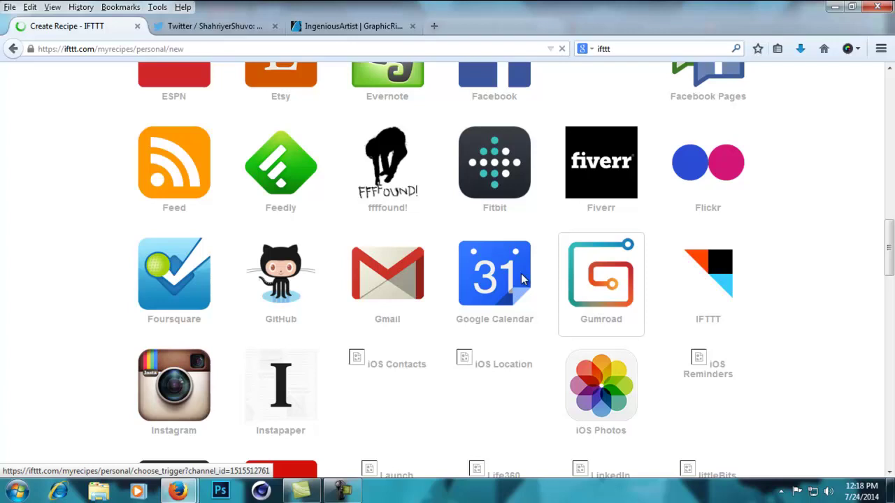
click(163, 196)
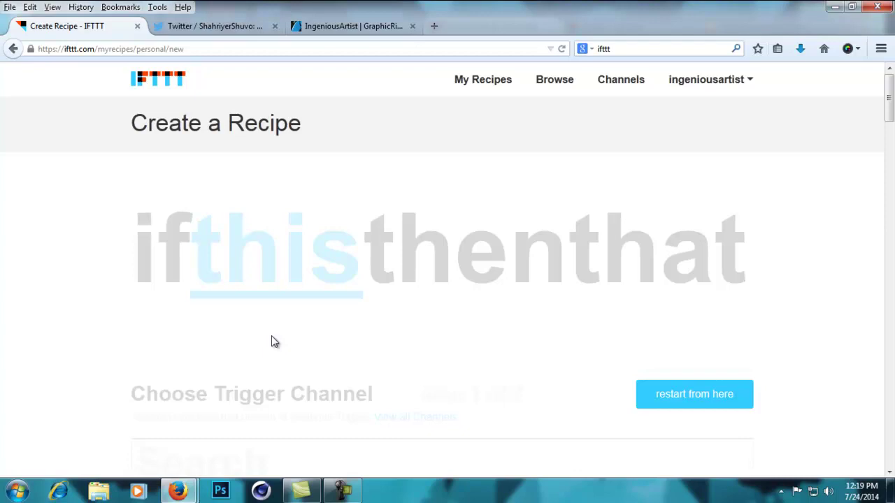
Pick the New feed item trigger, then go to the GraphicRiver profile page
scroll(271, 339, down, 8)
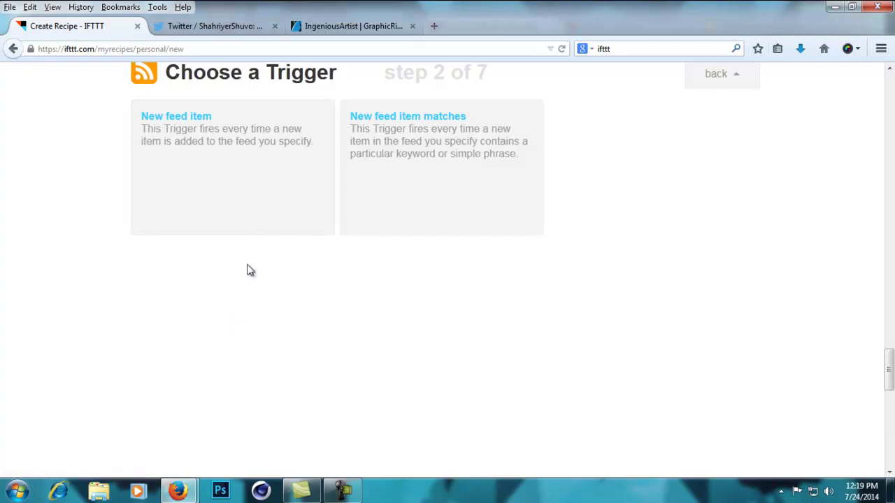
click(210, 175)
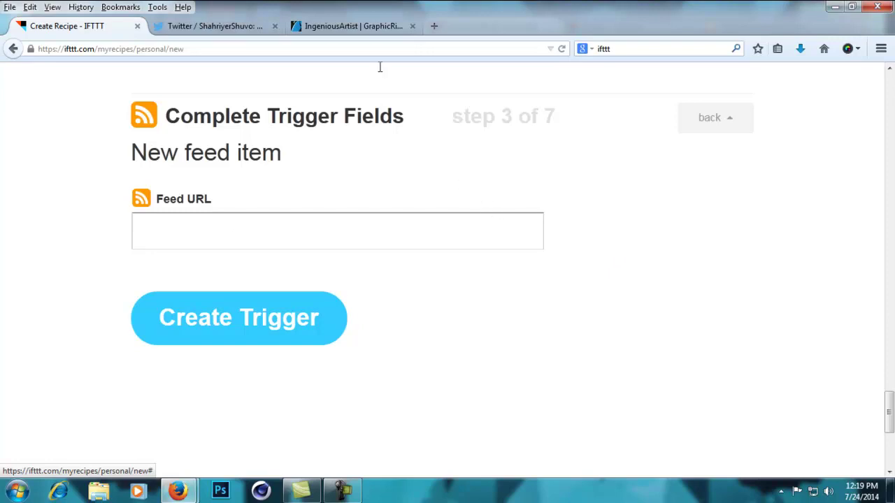
click(349, 27)
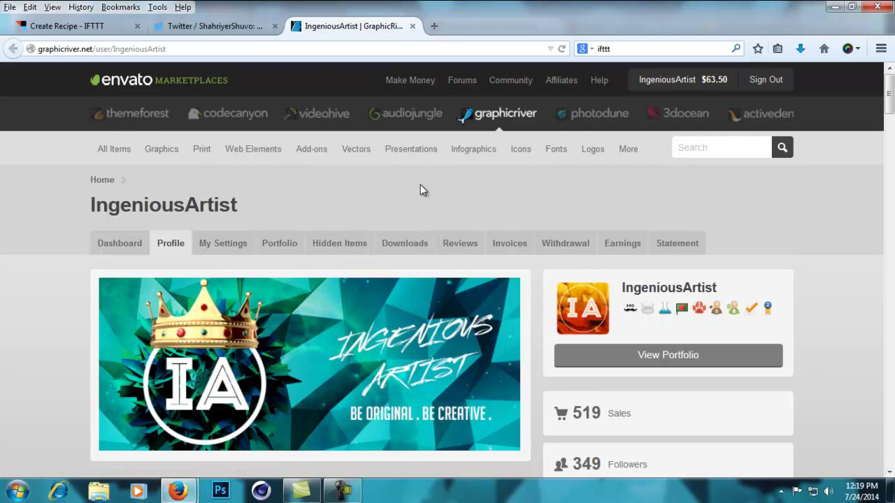
Copy the link address of the GraphicRiver profile's new item RSS feed
scroll(539, 237, down, 2)
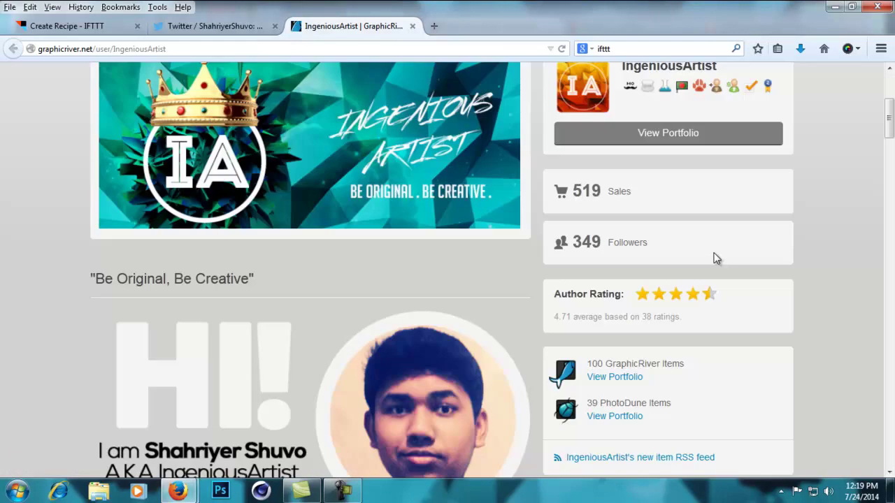
scroll(714, 258, down, 5)
scroll(649, 241, down, 3)
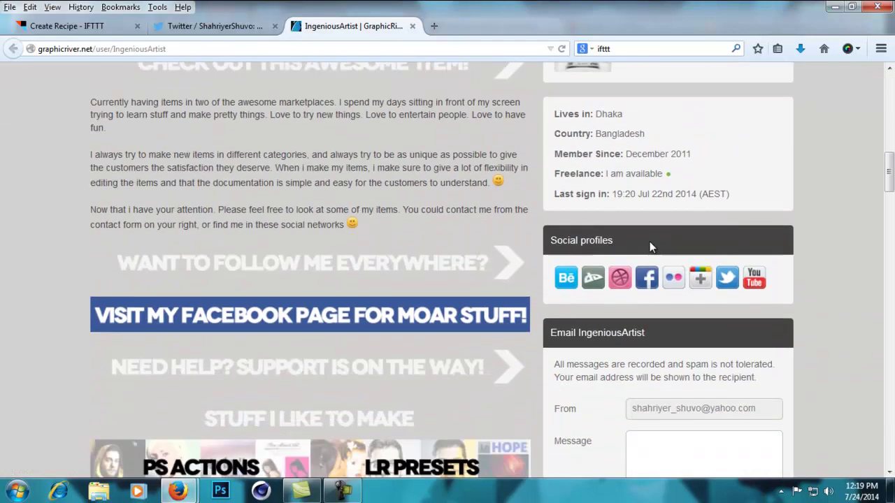
scroll(649, 242, up, 5)
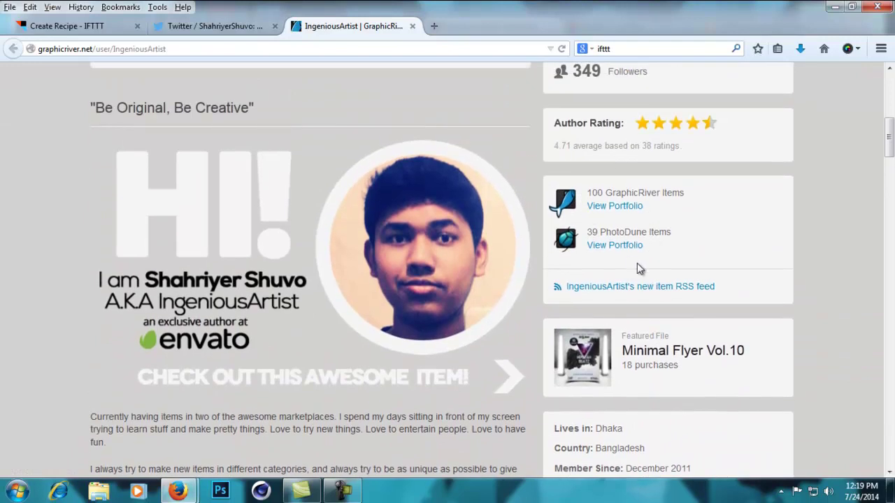
right_click(683, 288)
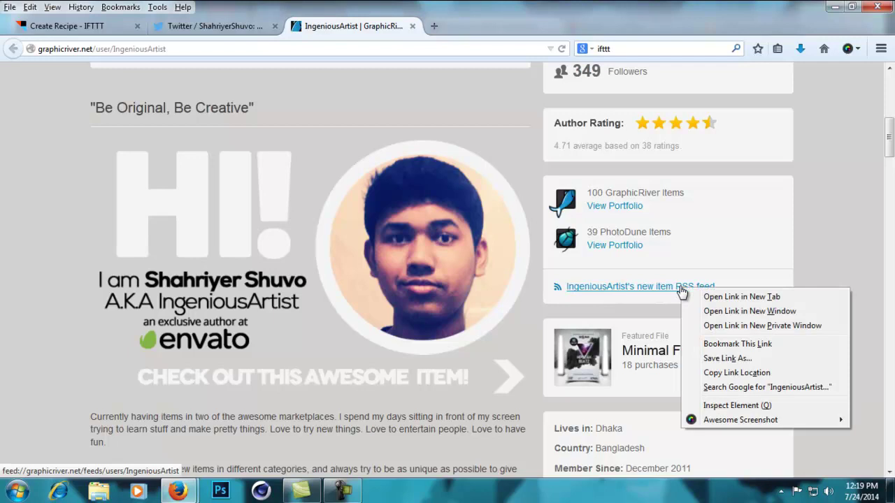
click(729, 373)
Paste the GraphicRiver feed URL into Feed URL and create the trigger
click(72, 30)
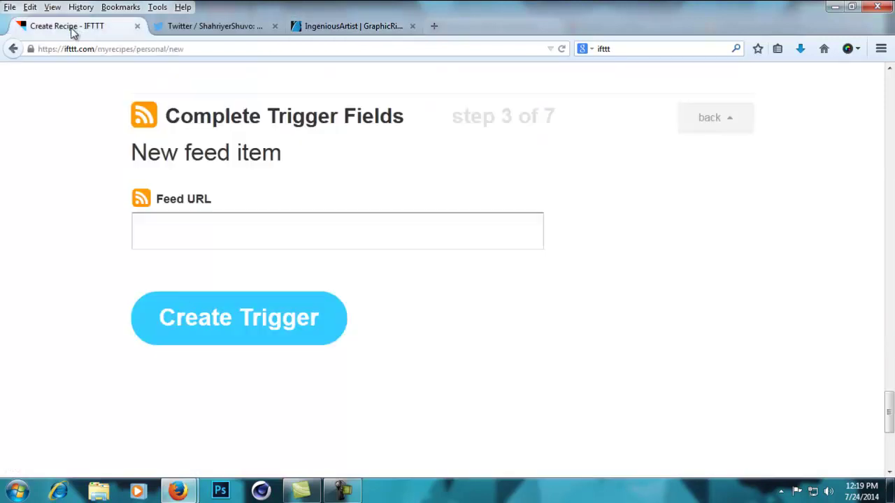
click(206, 223)
key(ctrl+v)
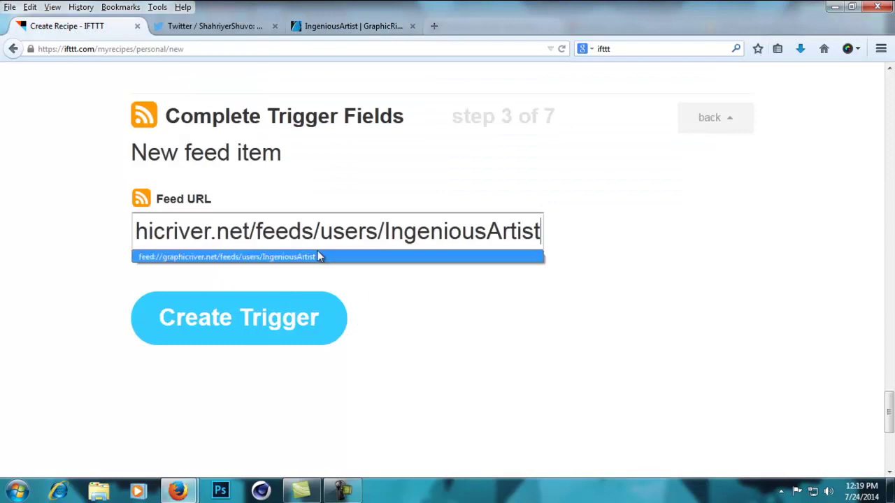
click(250, 316)
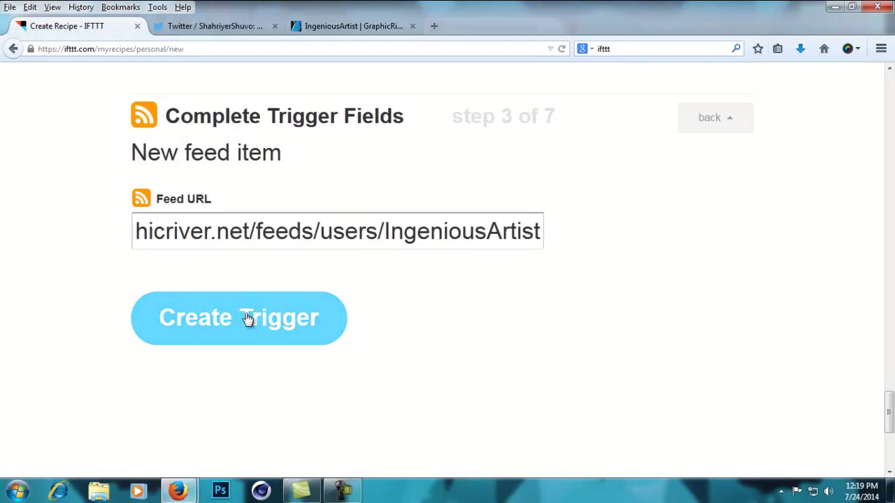
click(286, 324)
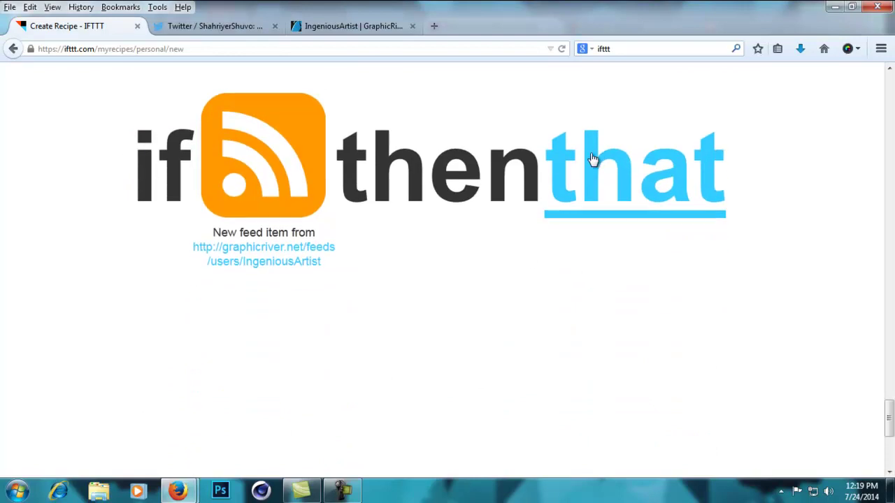
Choose Twitter from the channel grid as the recipe's action service
click(630, 188)
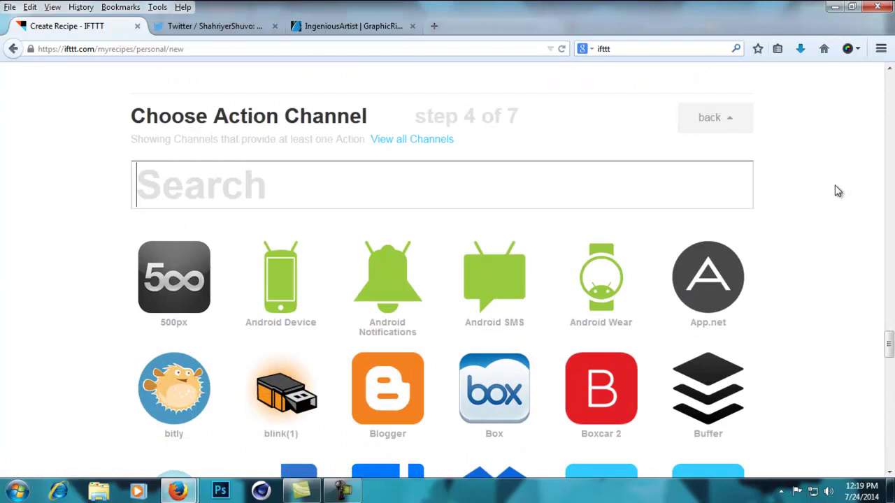
scroll(836, 192, down, 10)
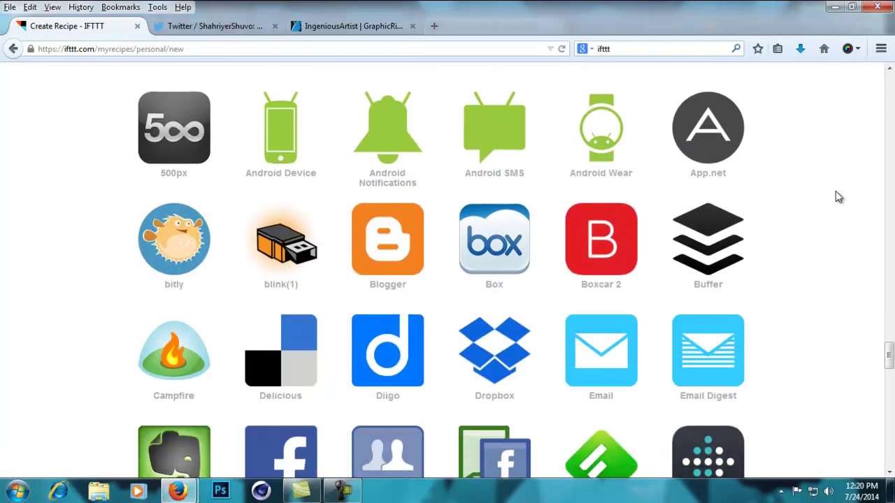
scroll(572, 202, down, 20)
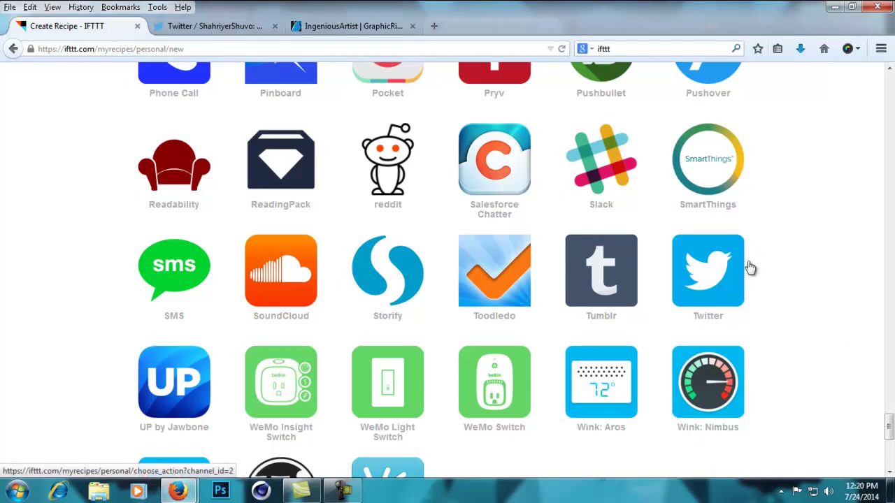
click(726, 275)
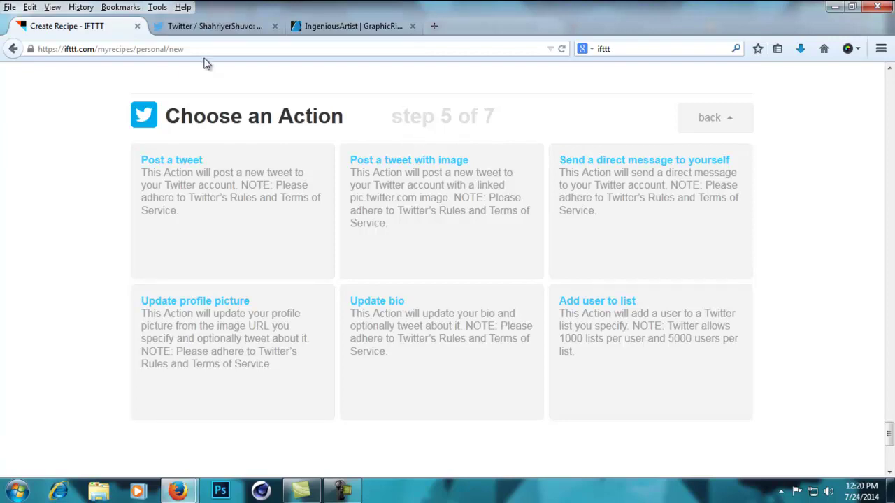
Review the example tweet's 'Check out my latest item … here at Graphicriver' wording, then return to IFTTT
click(216, 28)
drag(260, 170, 474, 172)
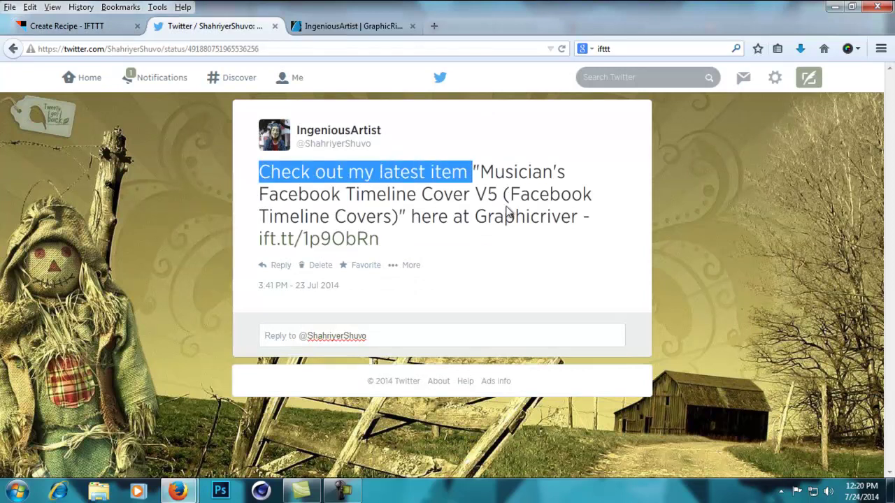
drag(412, 218, 463, 238)
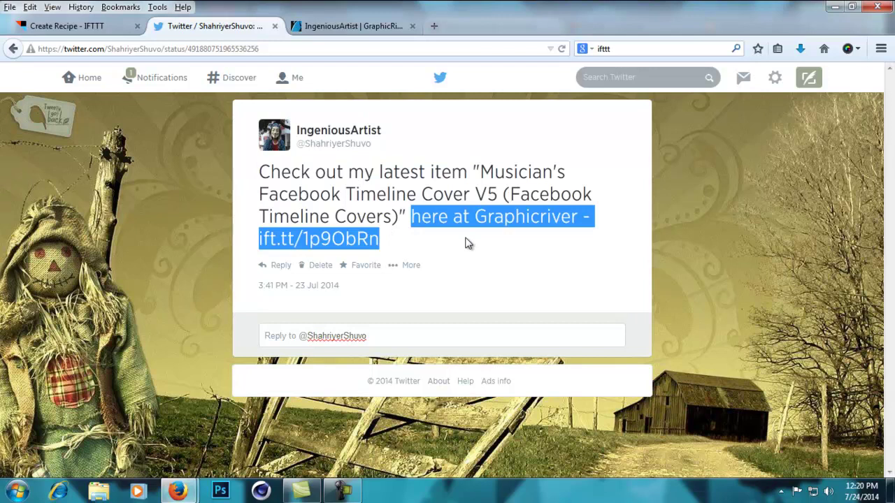
click(79, 26)
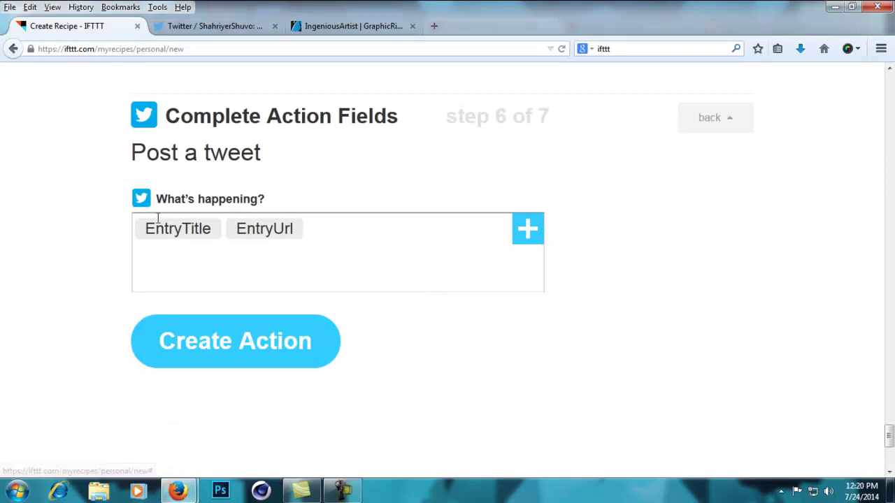
Write the tweet as 'Check out my latest item "{{EntryTitle}}" here at Graphicriver -'
click(326, 229)
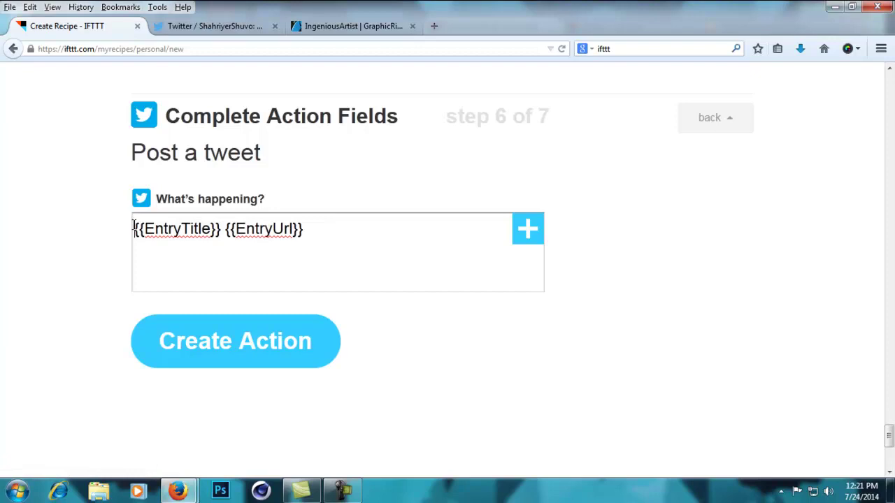
text(Check out)
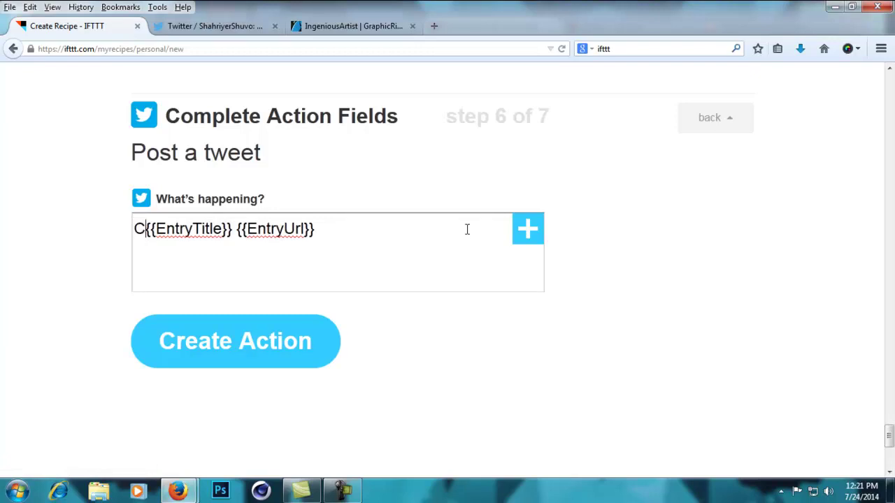
text( my late)
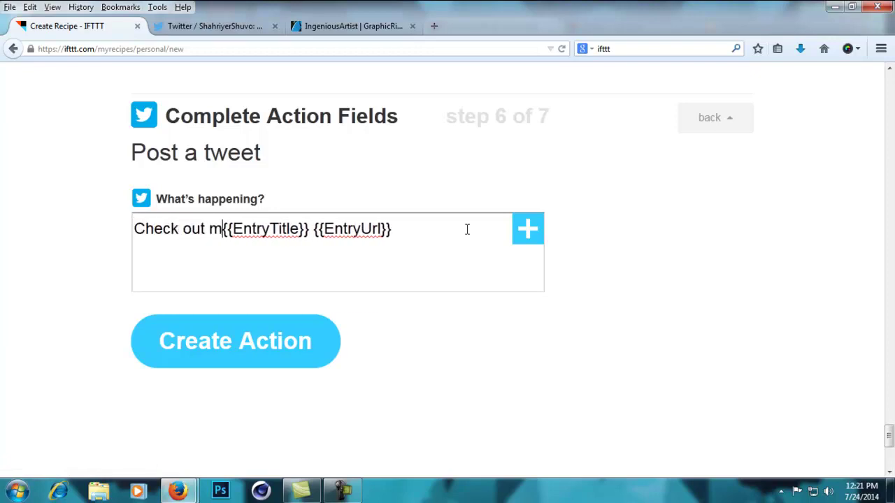
text(st item)
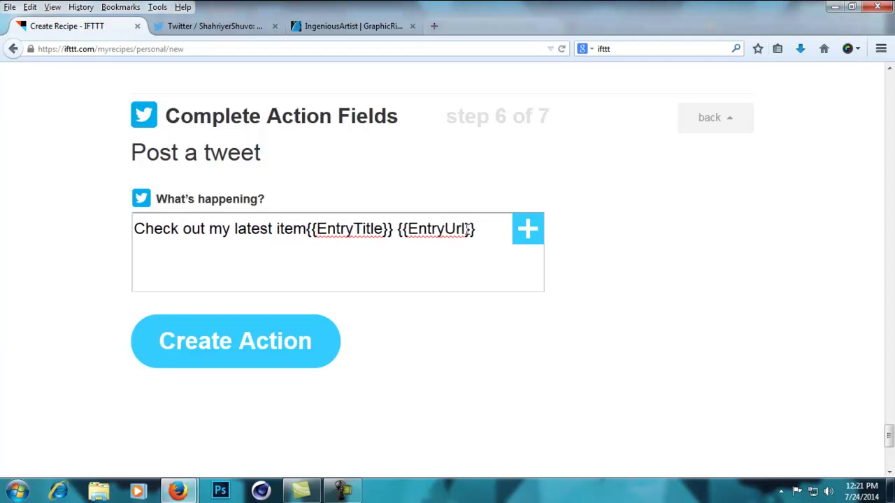
text( "{{EntryTitle}})
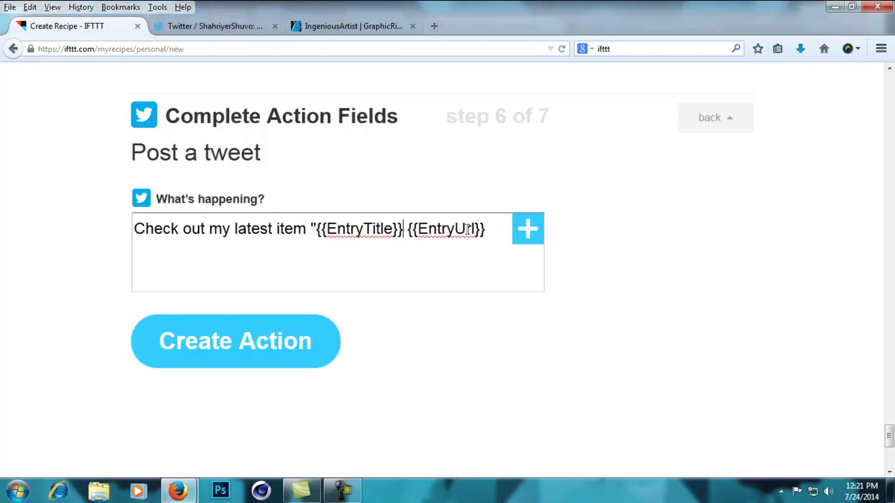
text(" here)
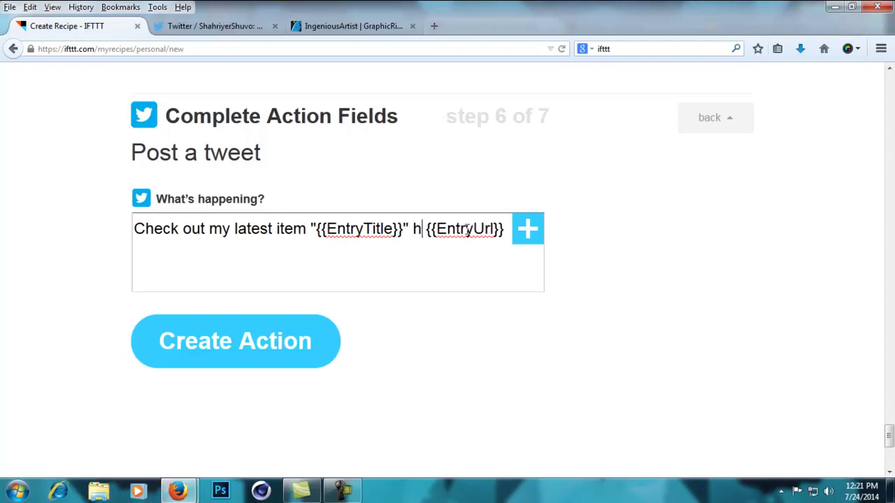
text( at Graphicriver)
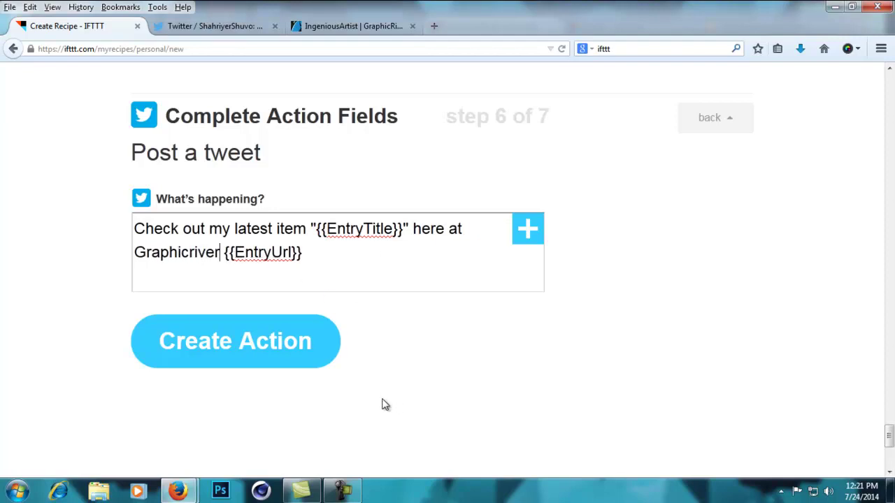
text( -)
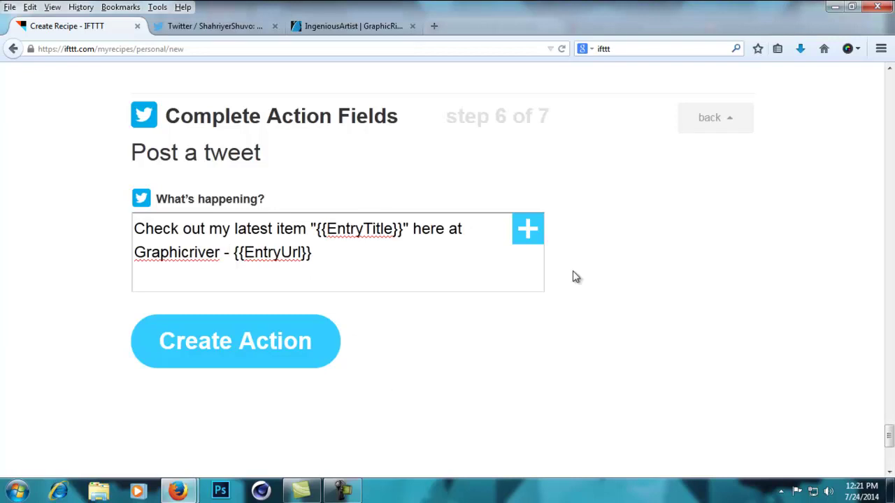
Browse the available feed ingredients in the picker without adding any
click(528, 240)
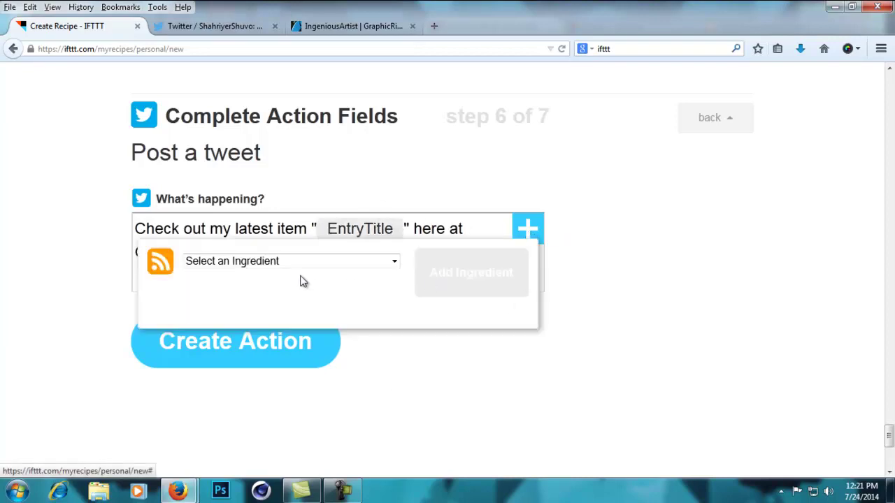
click(393, 261)
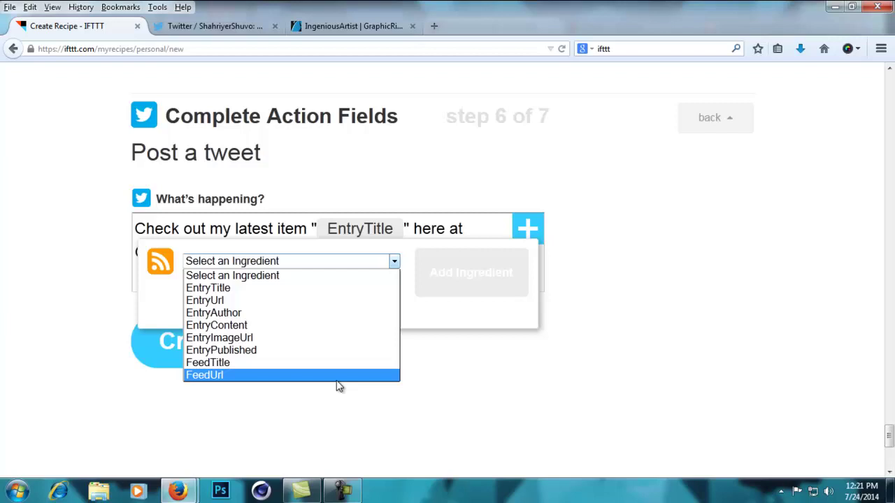
click(553, 325)
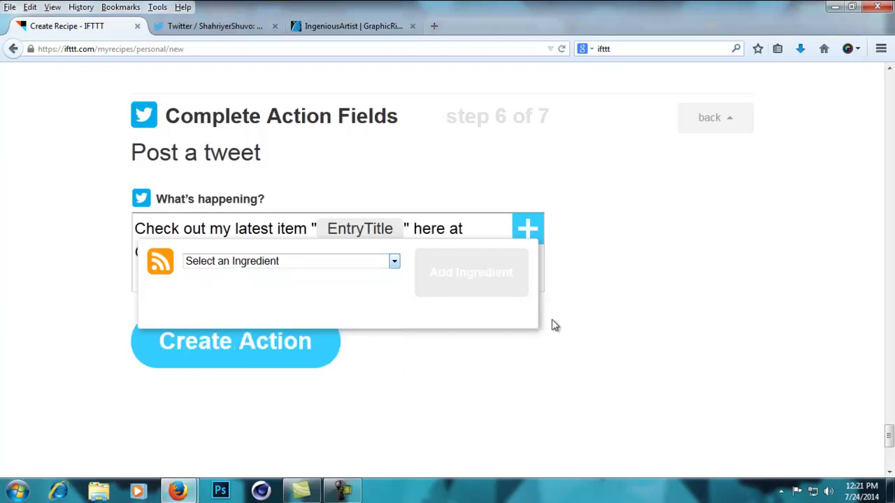
Close the ingredient picker and create the GraphicRiver feed-to-Twitter recipe
click(549, 221)
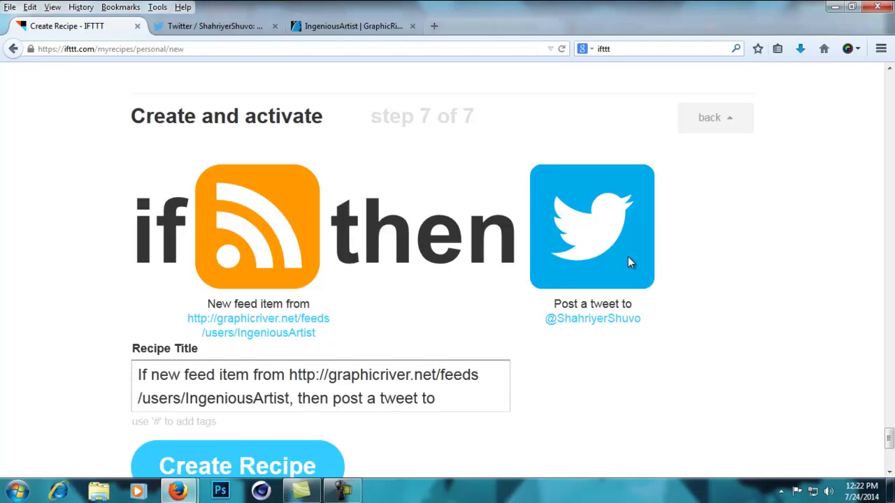
scroll(316, 427, down, 2)
click(296, 408)
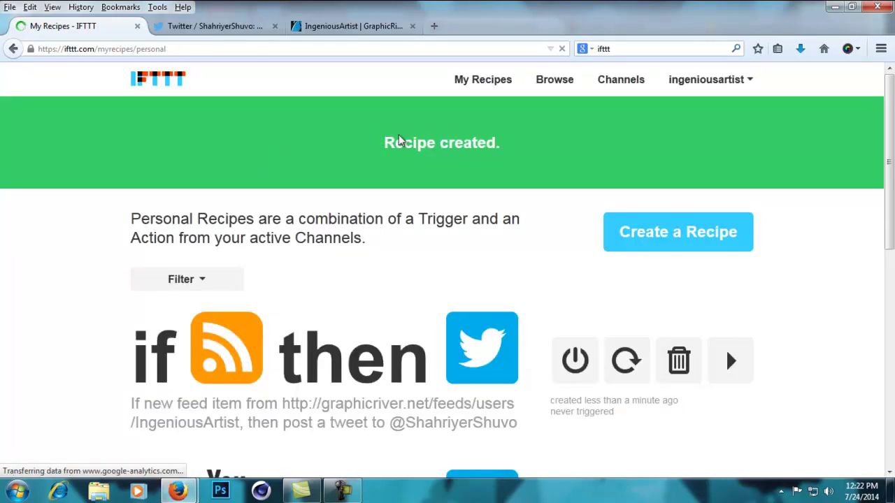
Scroll the My Recipes list to review the new GraphicRiver feed-to-Twitter recipe listed first
scroll(273, 324, down, 5)
scroll(271, 324, up, 3)
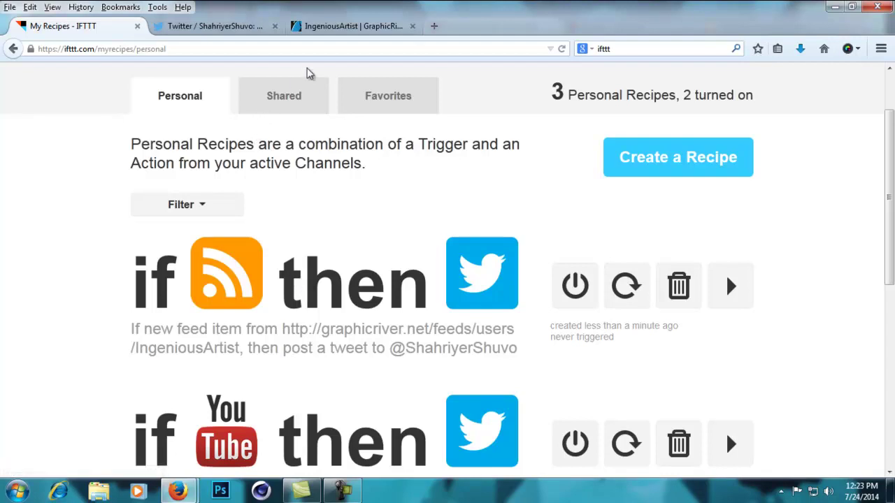
View the example tweet on Twitter with its highlight cleared, then go back to IFTTT's My Recipes list
click(242, 30)
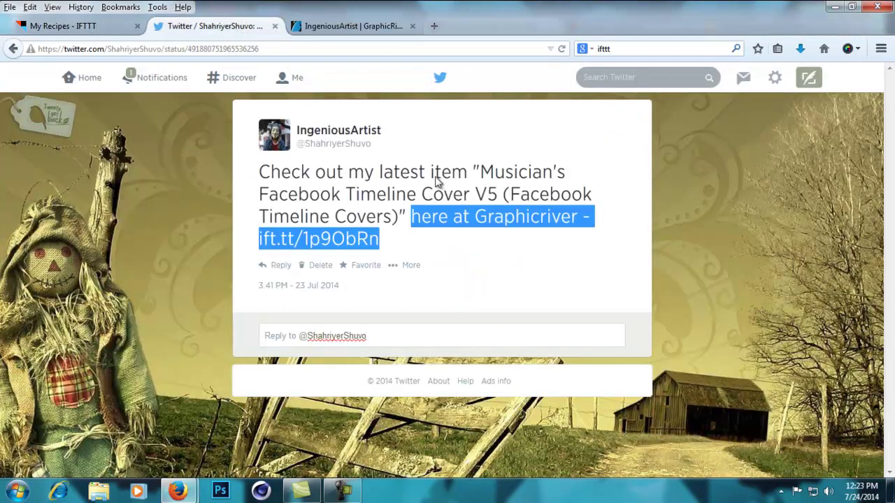
click(553, 258)
click(56, 30)
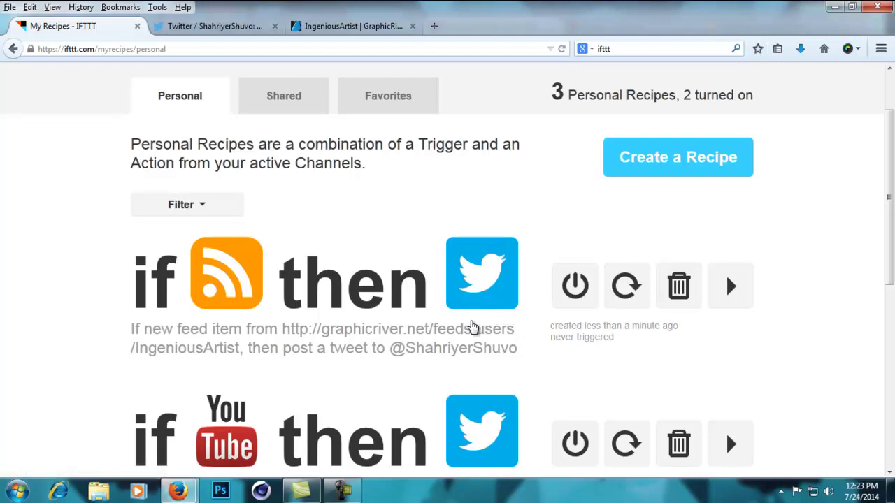
scroll(482, 308, up, 2)
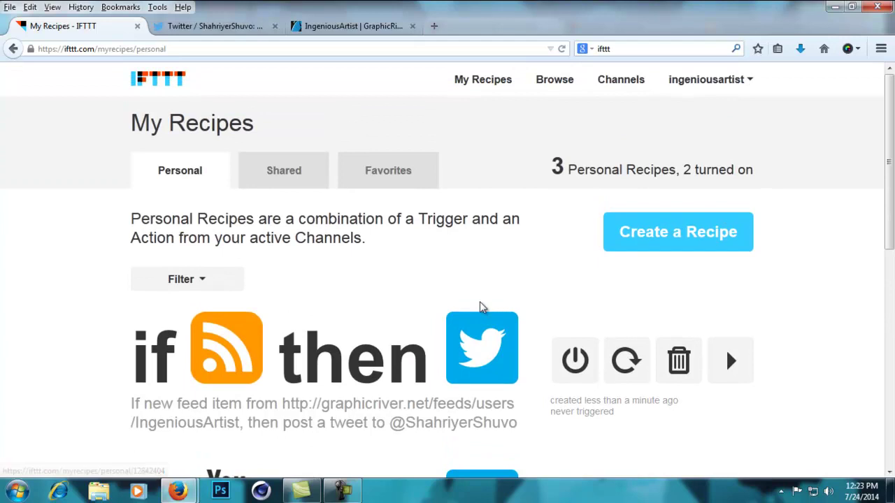